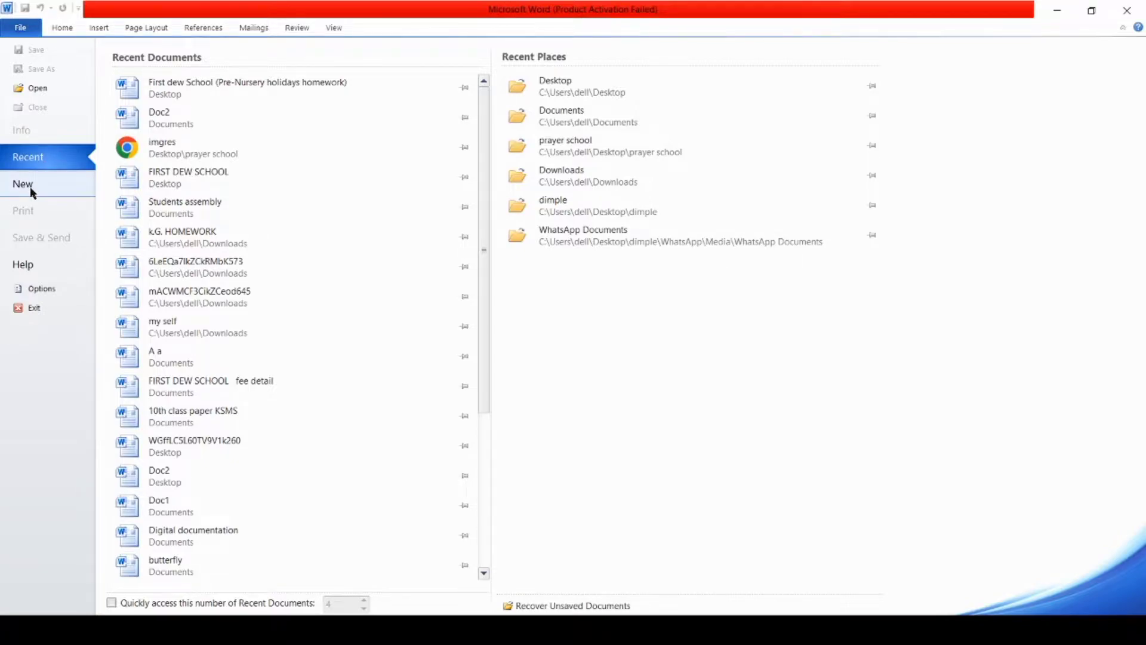
Create a blank document and insert a table with four columns and two rows.
{"action": "left_click", "coordinate": [31, 190]}
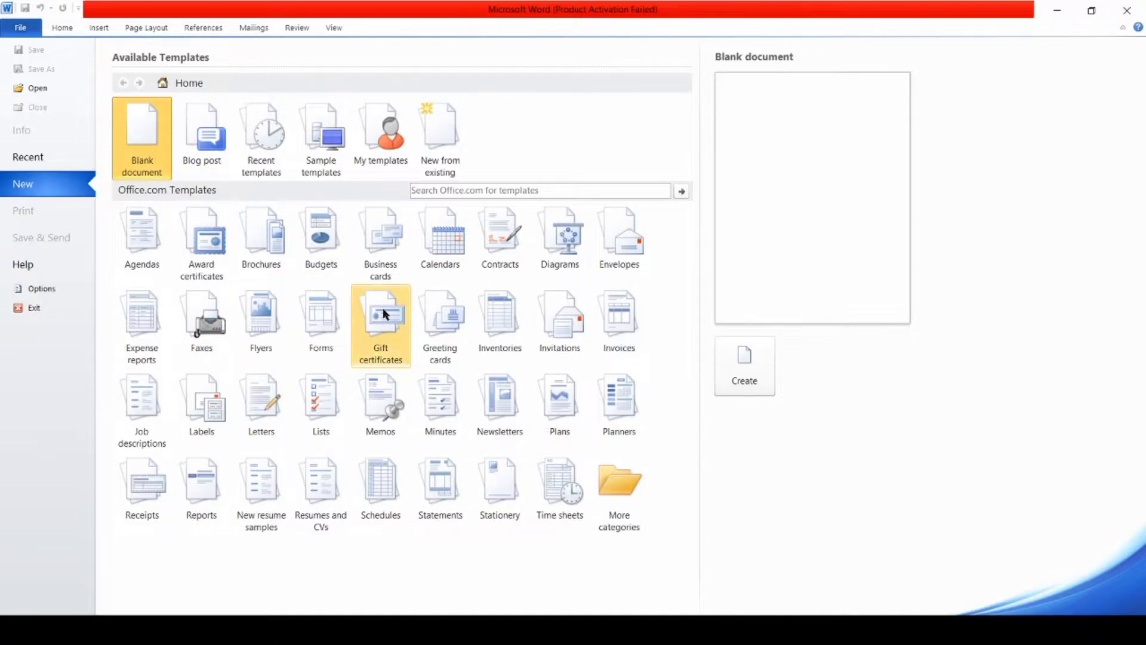
{"action": "left_click", "coordinate": [745, 393]}
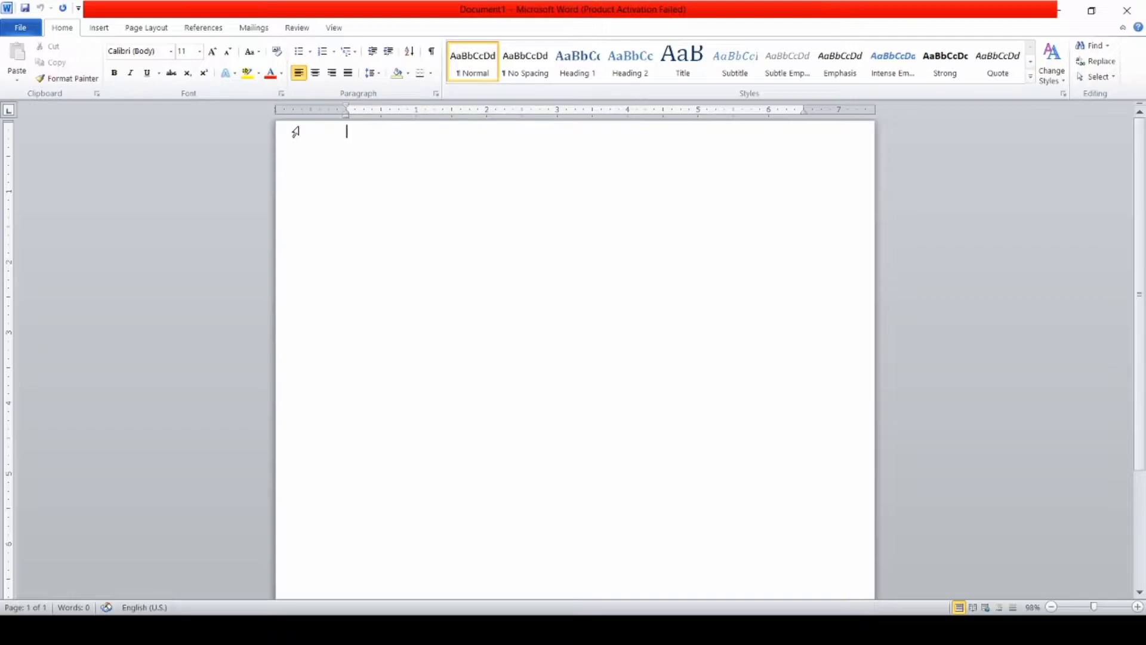
{"action": "left_click", "coordinate": [95, 32]}
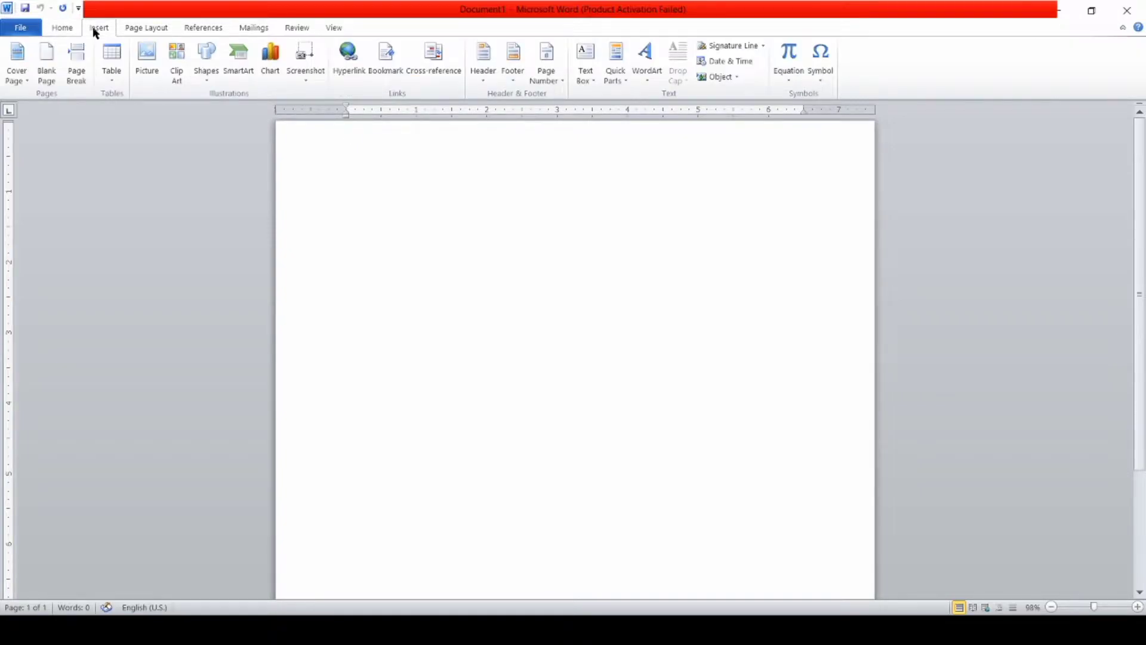
{"action": "left_click", "coordinate": [113, 84]}
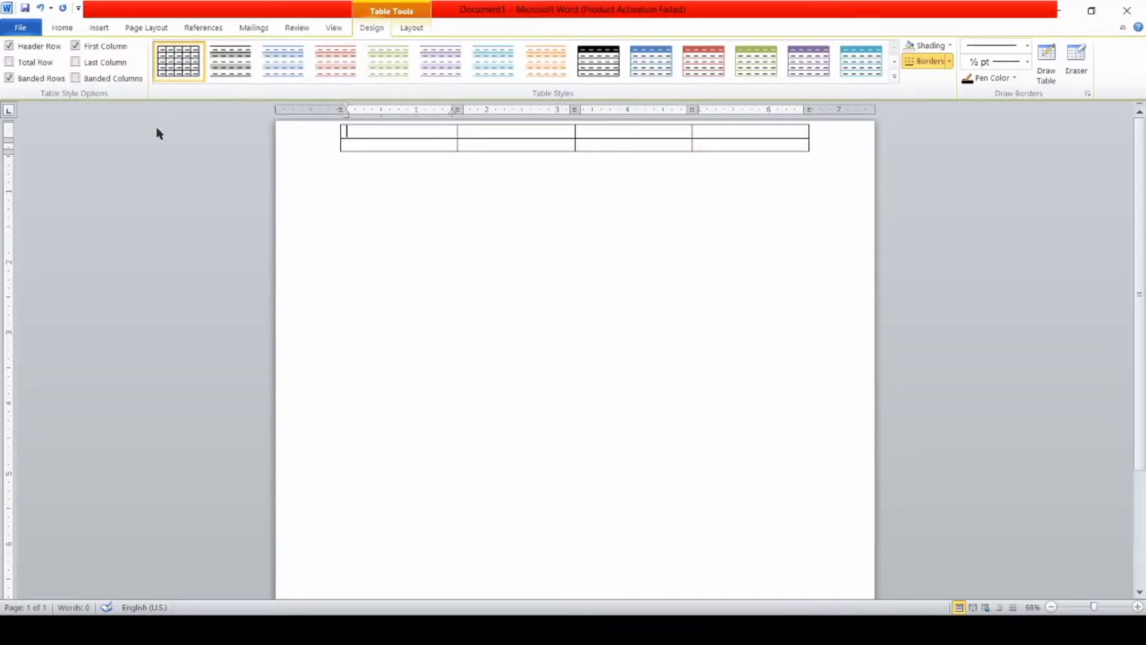
Add four blank lines above the table to move it down the page.
{"action": "key", "text": "Return"}
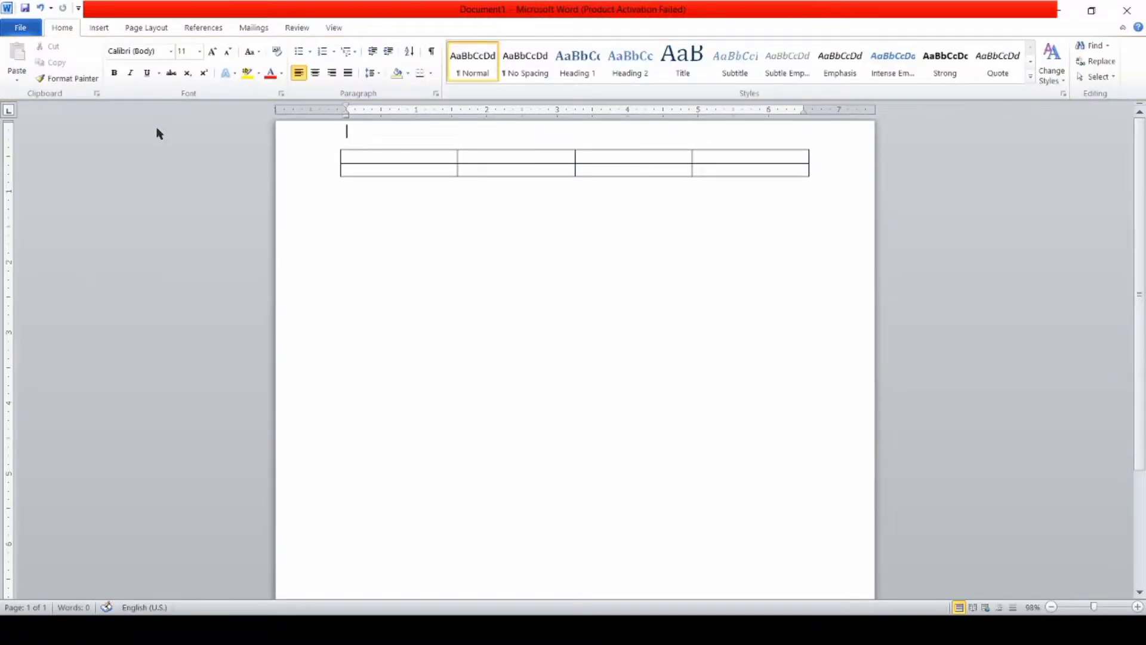
{"action": "key", "text": "Return"}
{"action": "key", "text": "Return"}
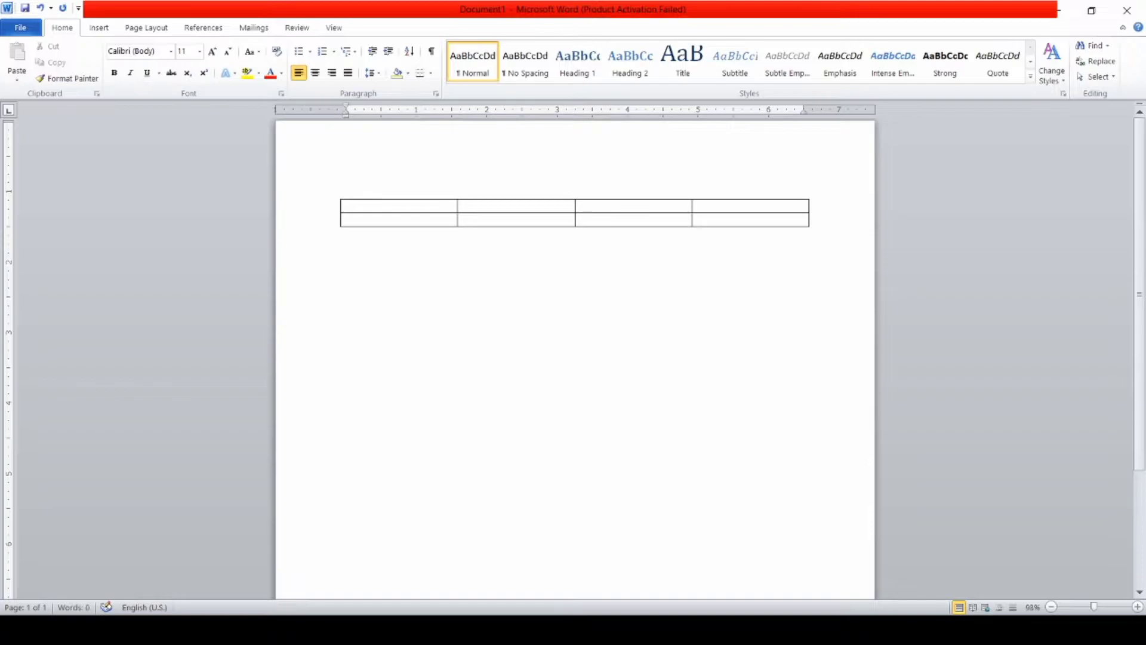
{"action": "key", "text": "Return"}
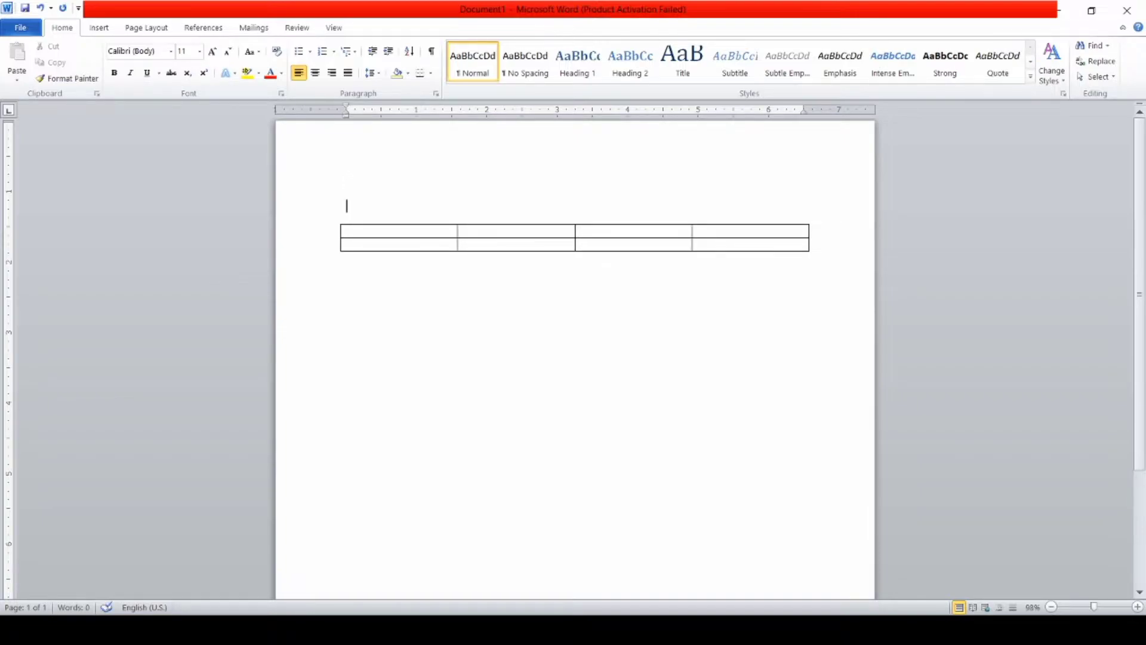
Fill the table's header row with NAME, ROLL NO, ENG and HINDI.
{"action": "left_click", "coordinate": [381, 233]}
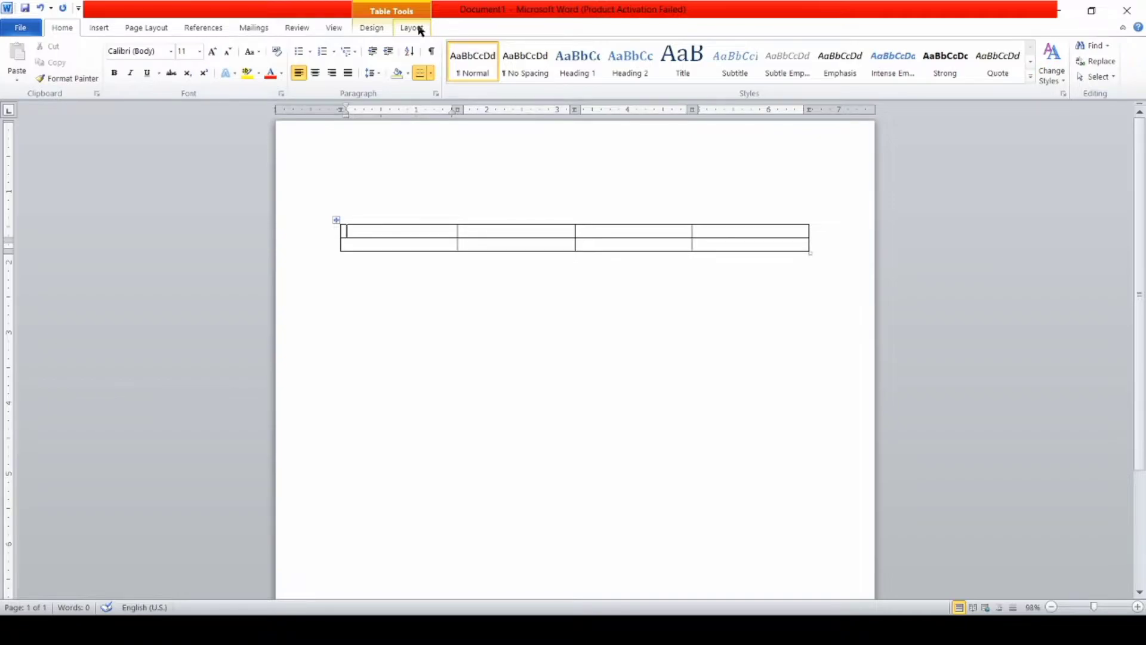
{"action": "left_click", "coordinate": [377, 27]}
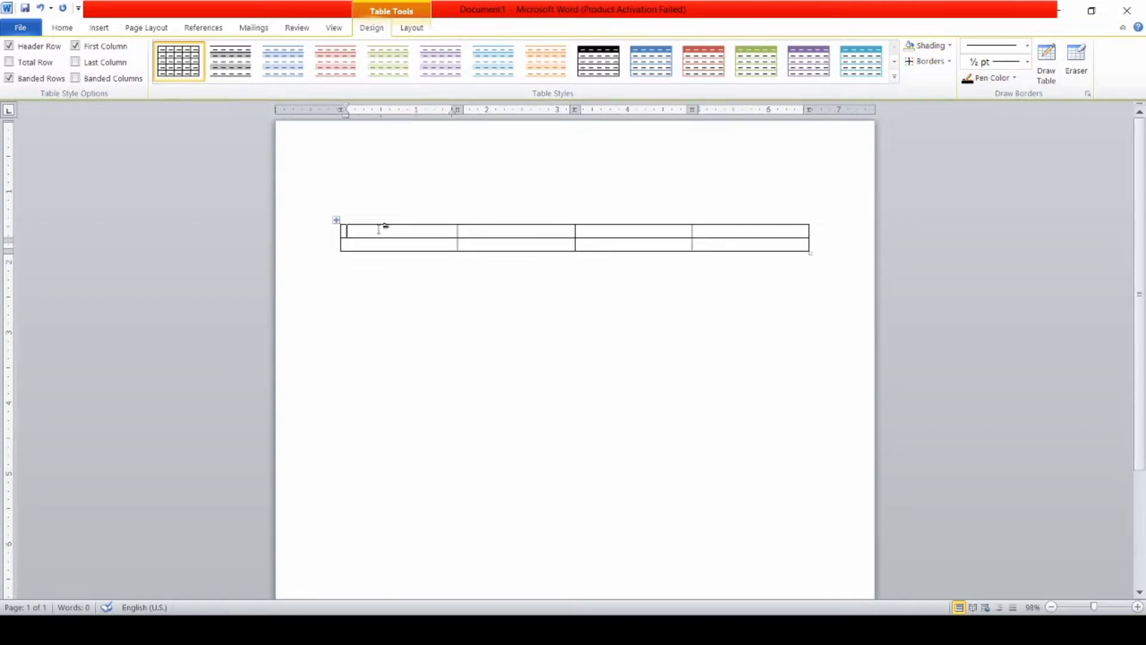
{"action": "type", "text": "n"}
{"action": "key", "text": "BackSpace"}
{"action": "type", "text": "NAME"}
{"action": "key", "text": "Tab"}
{"action": "key", "text": "Tab"}
{"action": "type", "text": "ROLL"}
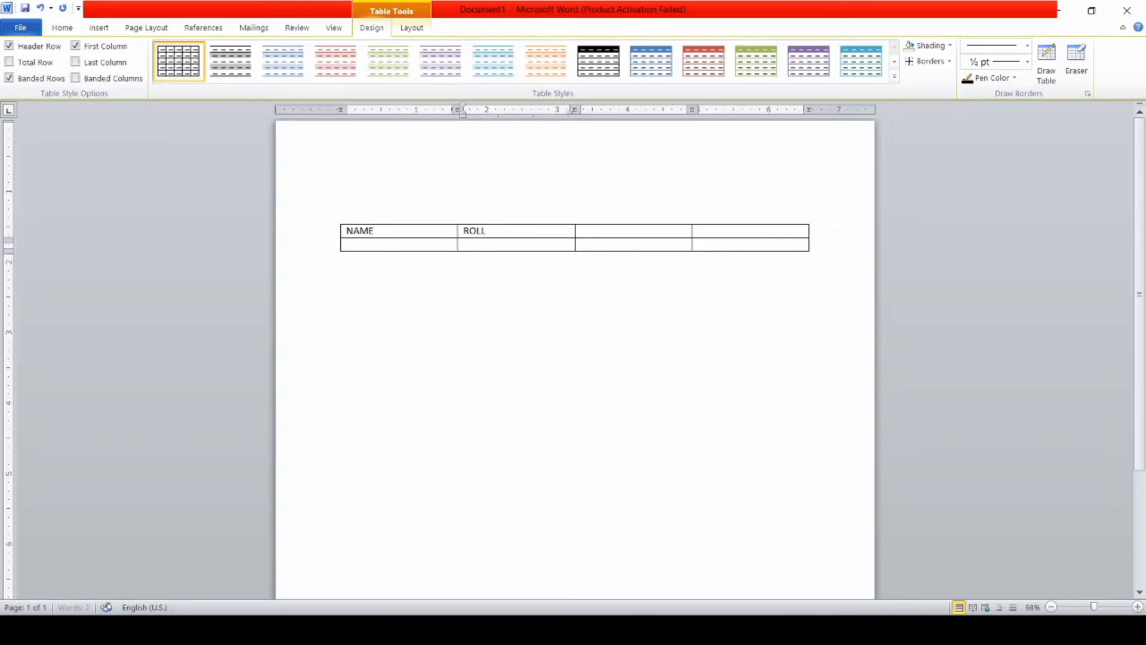
{"action": "type", "text": " NO"}
{"action": "key", "text": "Tab"}
{"action": "type", "text": "ENG"}
{"action": "key", "text": "Tab"}
{"action": "type", "text": "HINDI"}
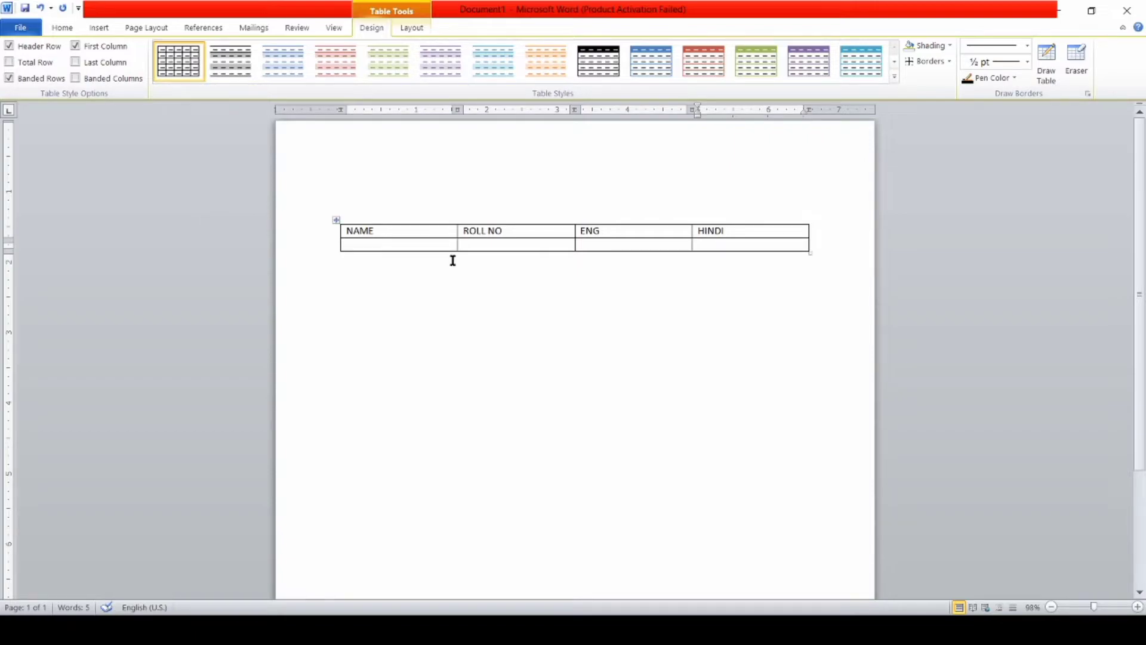
Fill the second row with the student's name, roll number 1, ENG mark 78 and HINDI mark 89.
{"action": "left_click", "coordinate": [378, 247]}
{"action": "type", "text": "SIYA"}
{"action": "key", "text": "Tab"}
{"action": "type", "text": "1"}
{"action": "key", "text": "Tab"}
{"action": "type", "text": "78"}
{"action": "key", "text": "Tab"}
{"action": "type", "text": "89"}
Increase the first student's row height by adding blank lines below 89 in the HINDI cell.
{"action": "key", "text": "Return"}
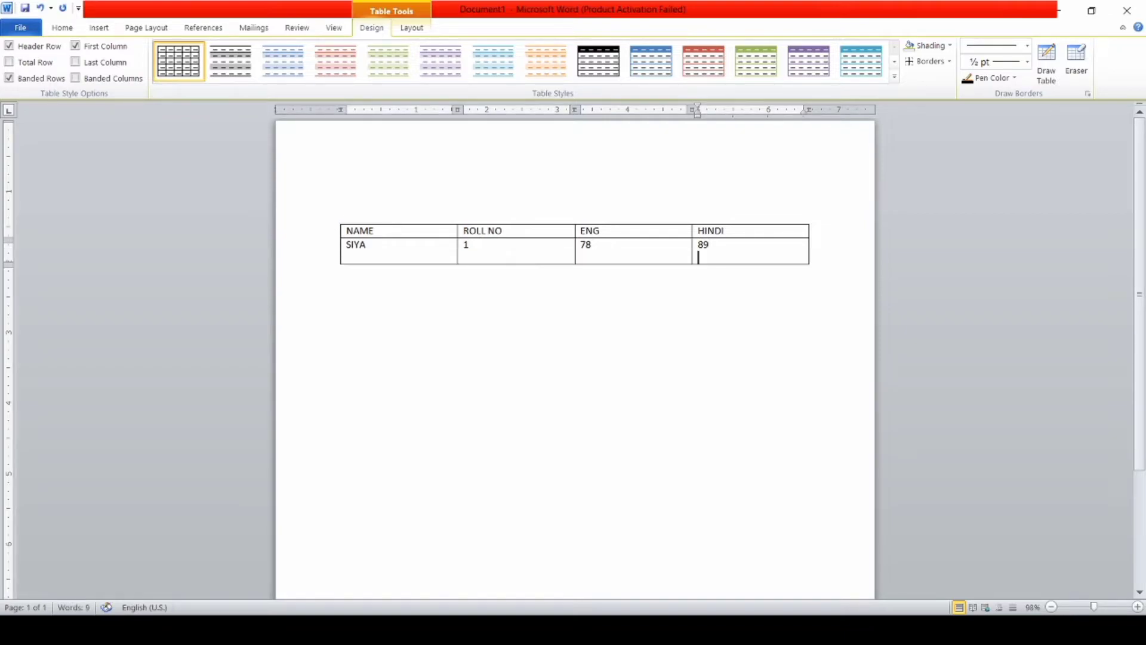
{"action": "key", "text": "Return"}
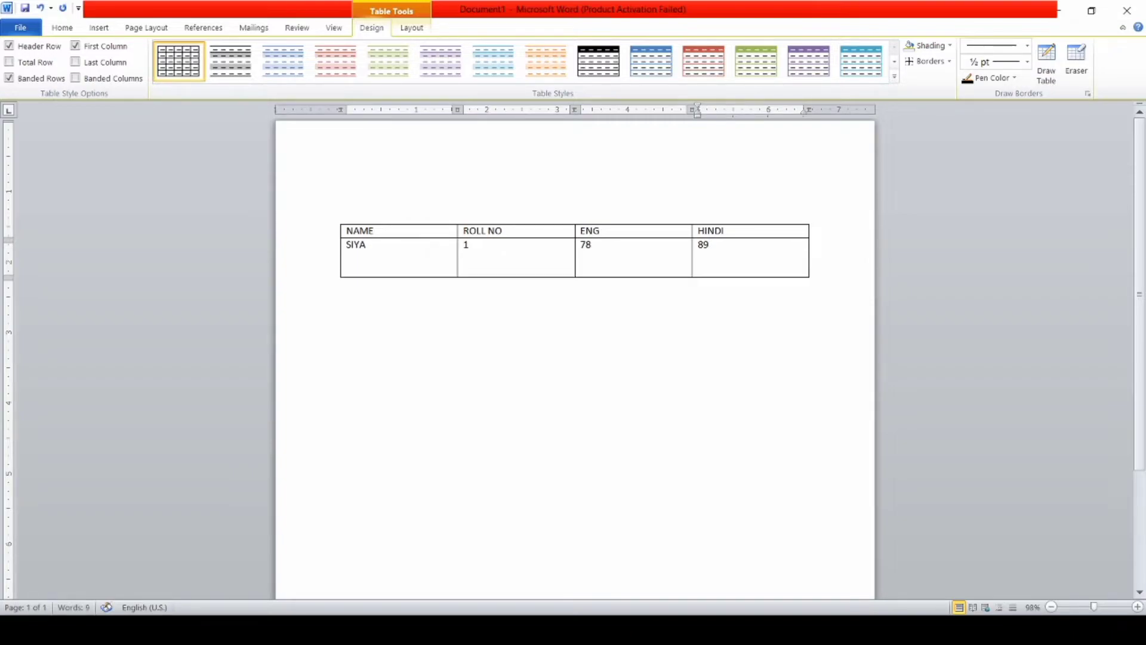
{"action": "key", "text": "Return"}
{"action": "key", "text": "Return"}
{"action": "key", "text": "Return"}
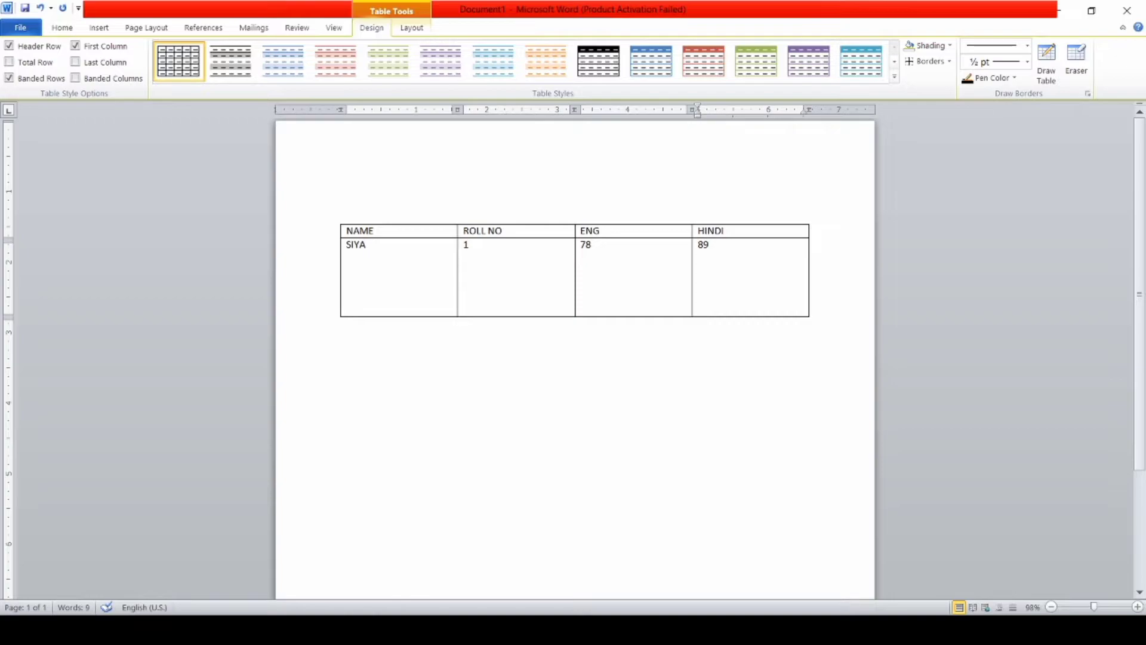
{"action": "key", "text": "Return"}
{"action": "key", "text": "Return"}
{"action": "key", "text": "Return"}
{"action": "key", "text": "Return"}
{"action": "key", "text": "Return"}
{"action": "key", "text": "Return"}
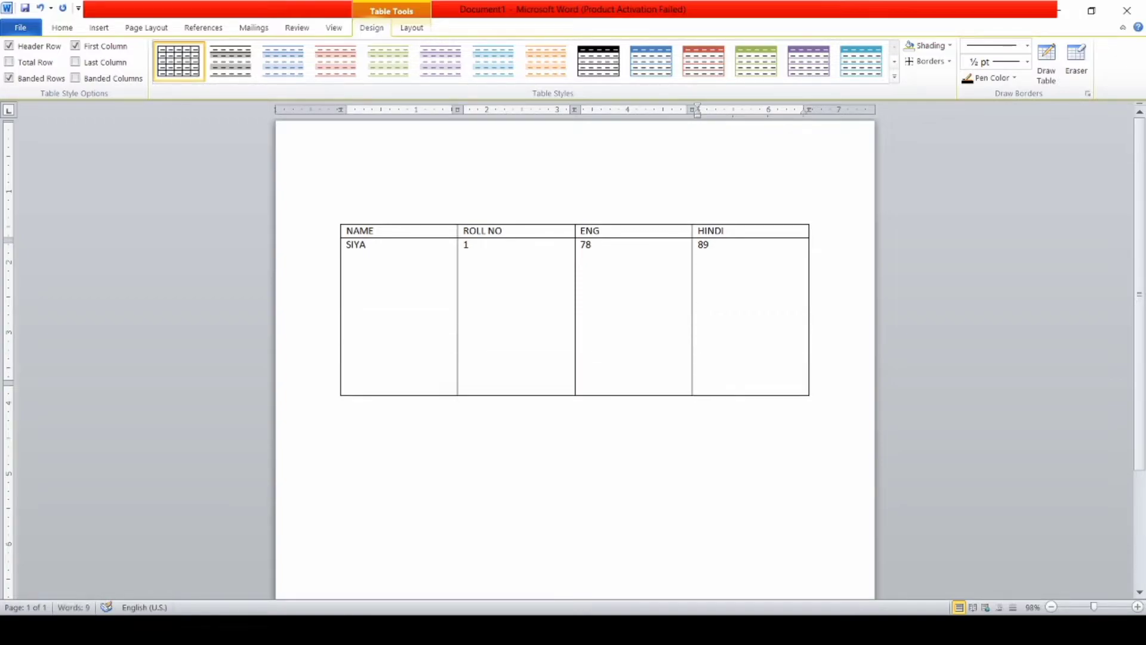
Reduce the blank lines below 89 in the HINDI cell to two.
{"action": "key", "text": "BackSpace"}
{"action": "key", "text": "BackSpace"}
{"action": "key", "text": "BackSpace"}
{"action": "key", "text": "BackSpace"}
{"action": "key", "text": "BackSpace"}
{"action": "key", "text": "BackSpace"}
{"action": "key", "text": "BackSpace"}
{"action": "key", "text": "BackSpace"}
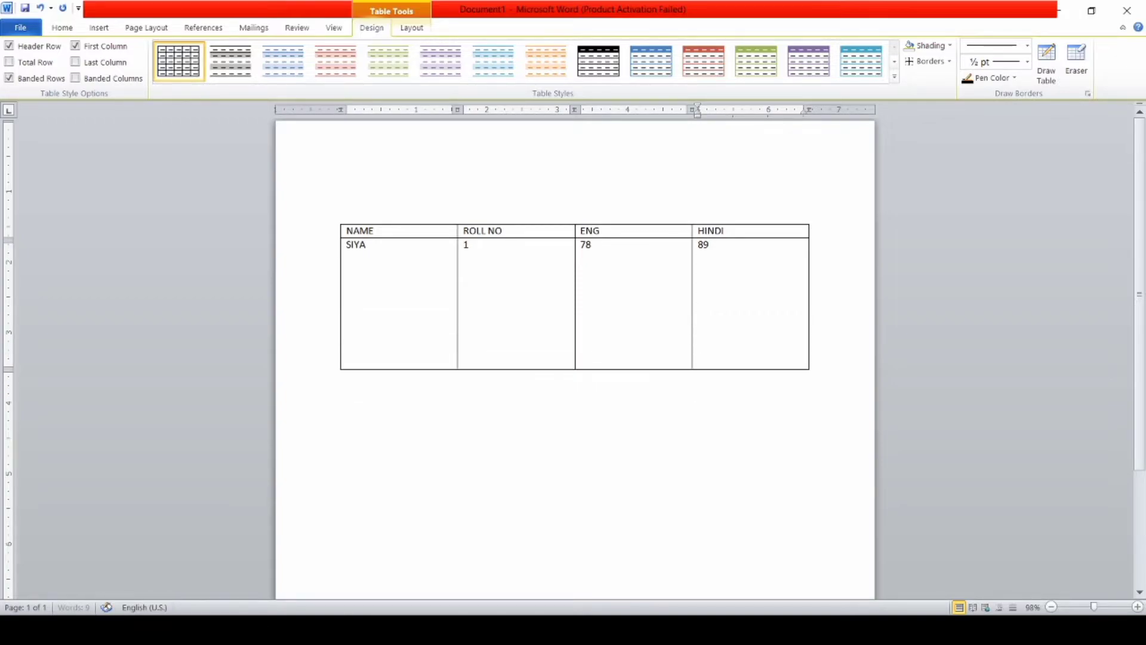
{"action": "key", "text": "BackSpace"}
{"action": "key", "text": "BackSpace"}
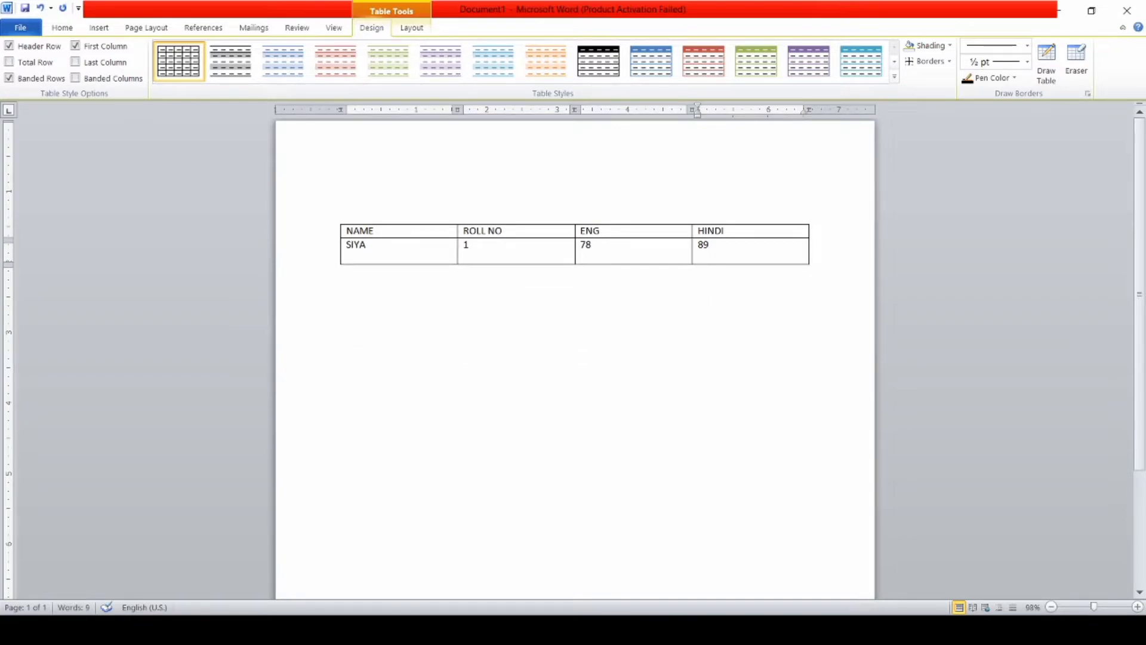
{"action": "key", "text": "Return"}
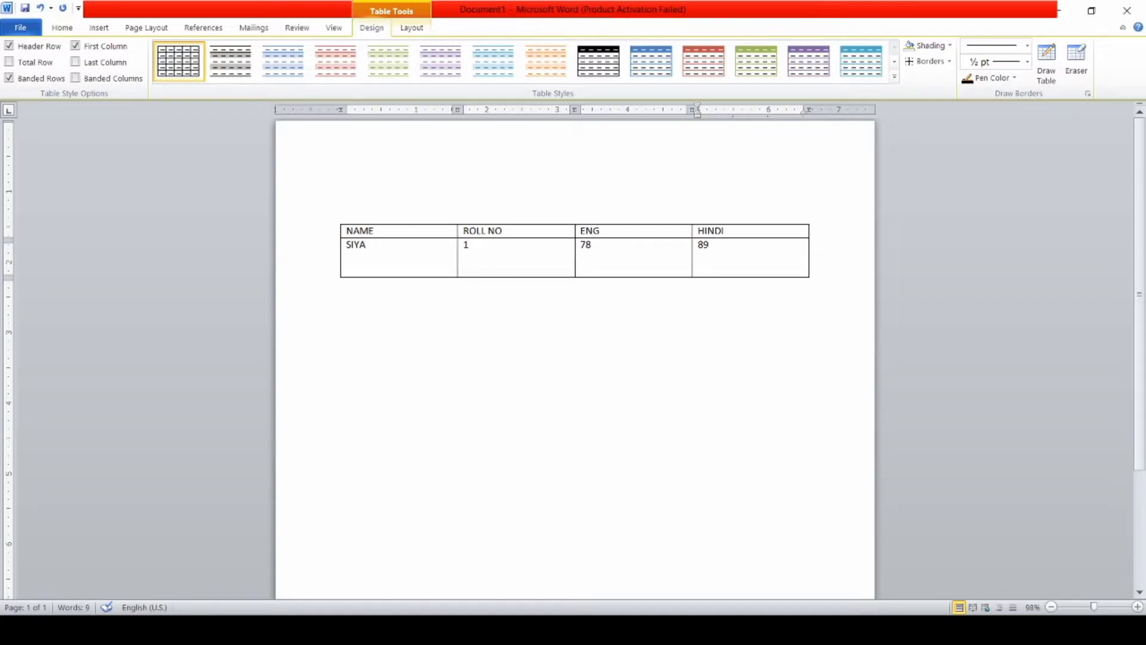
Split the first student's row with a horizontal line across all four columns using Draw Table.
{"action": "left_click", "coordinate": [1044, 73]}
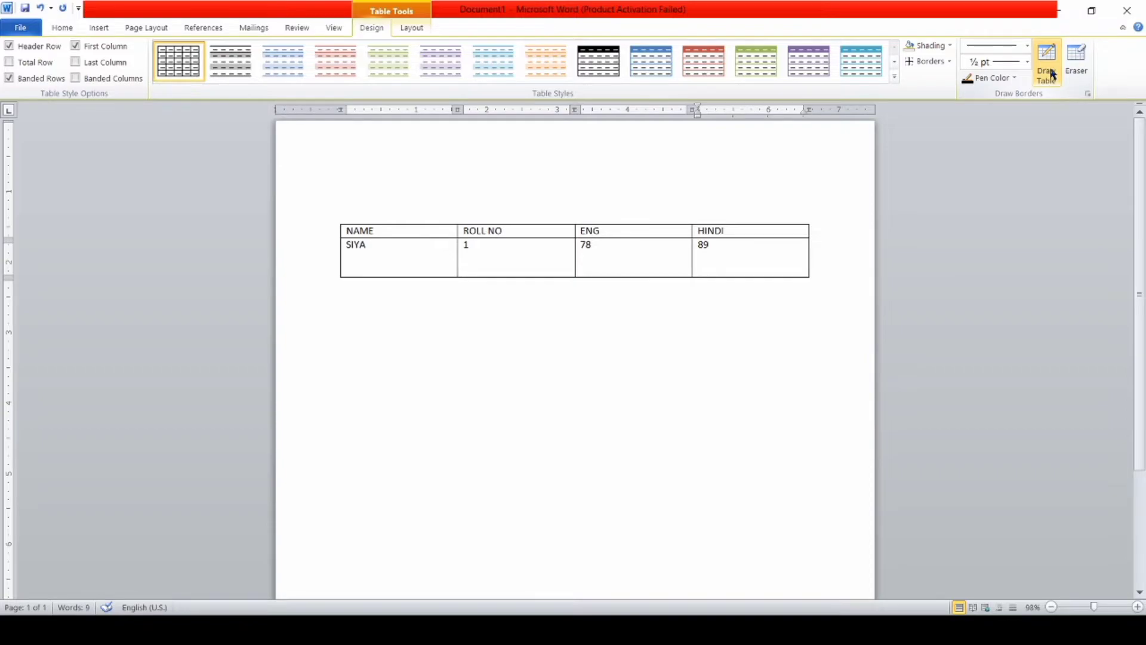
{"action": "left_click", "coordinate": [1049, 62]}
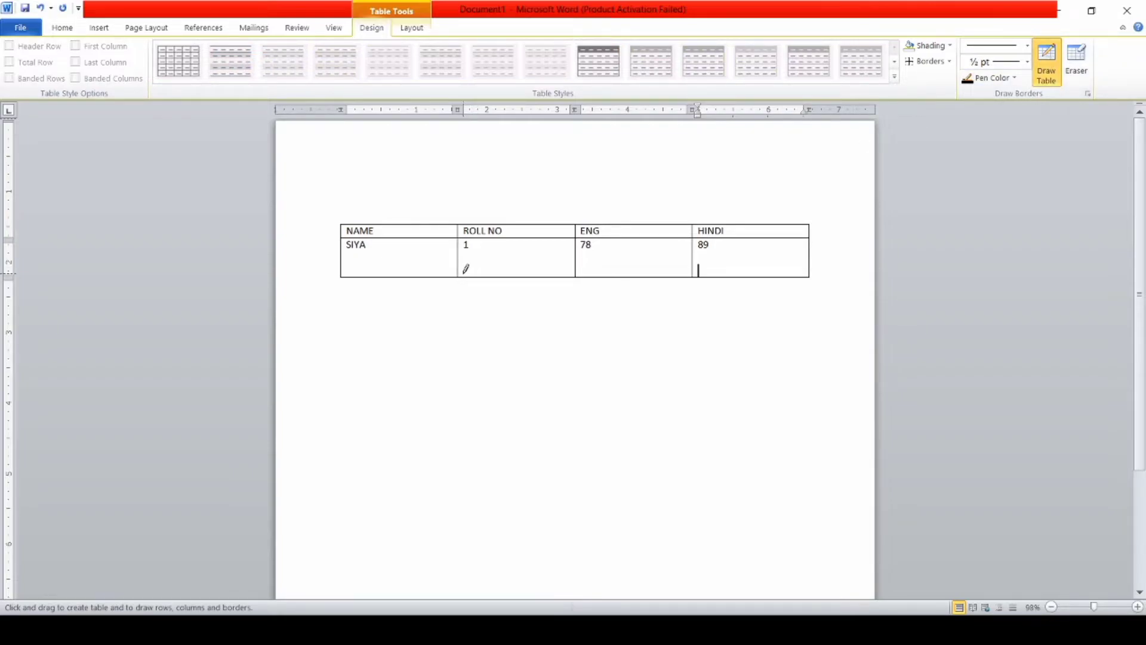
{"action": "left_click_drag", "start_coordinate": [344, 253], "coordinate": [712, 253]}
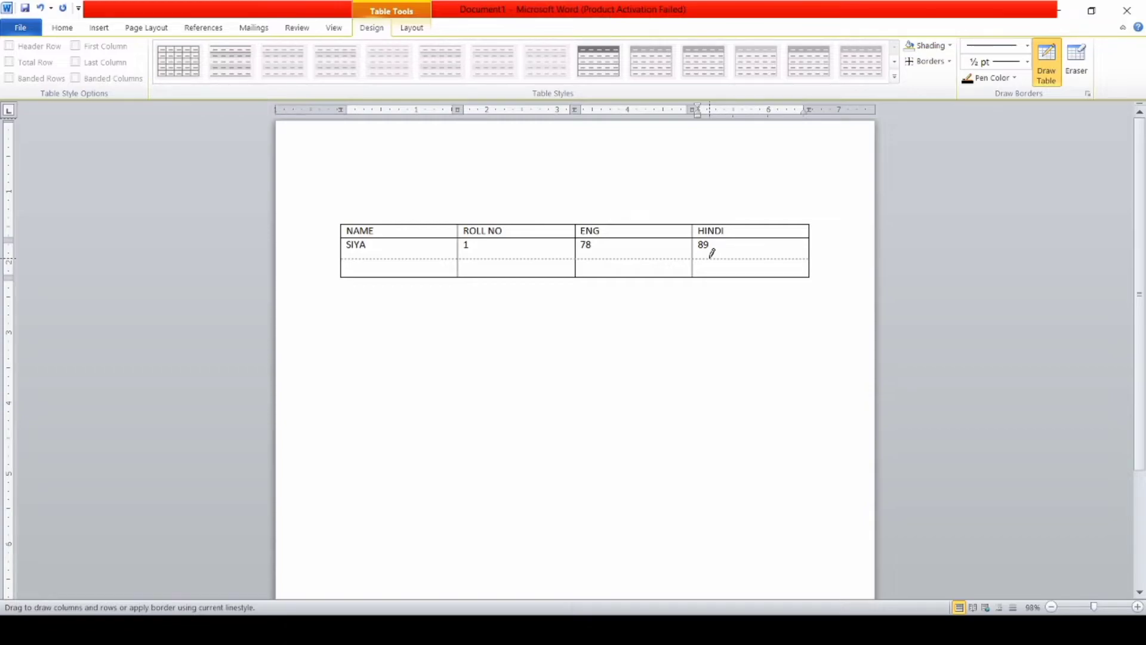
{"action": "left_click_drag", "start_coordinate": [712, 253], "coordinate": [712, 254]}
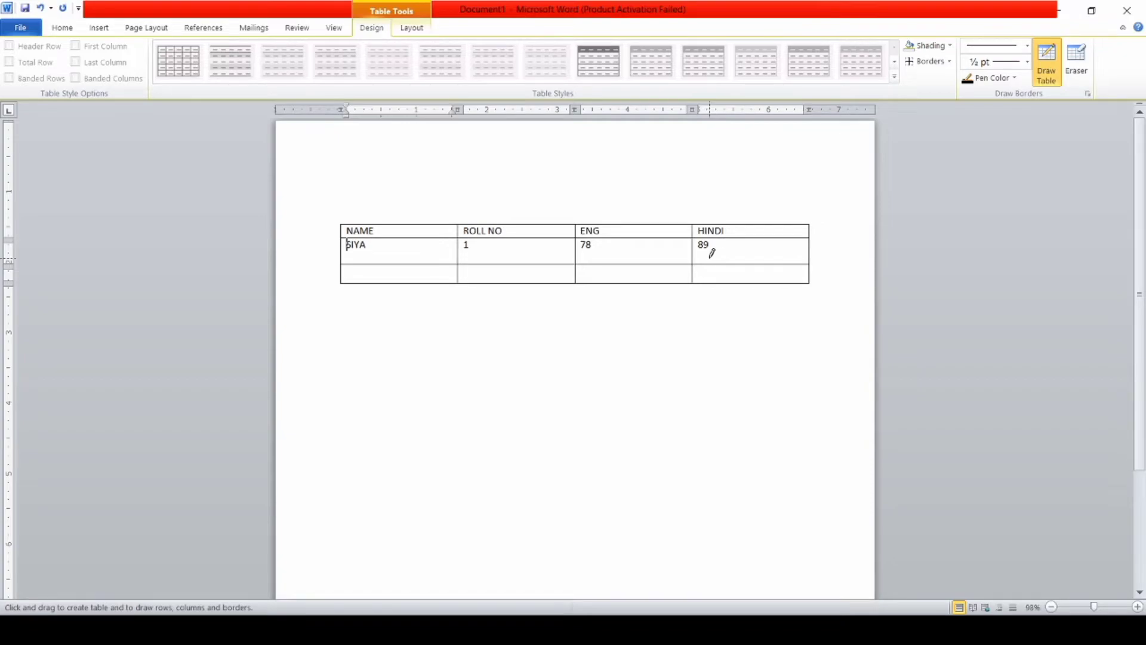
Leave table drawing and fill the new row with the student's name, roll number 2, ENG mark 56 and HINDI mark 90.
{"action": "left_click", "coordinate": [374, 271]}
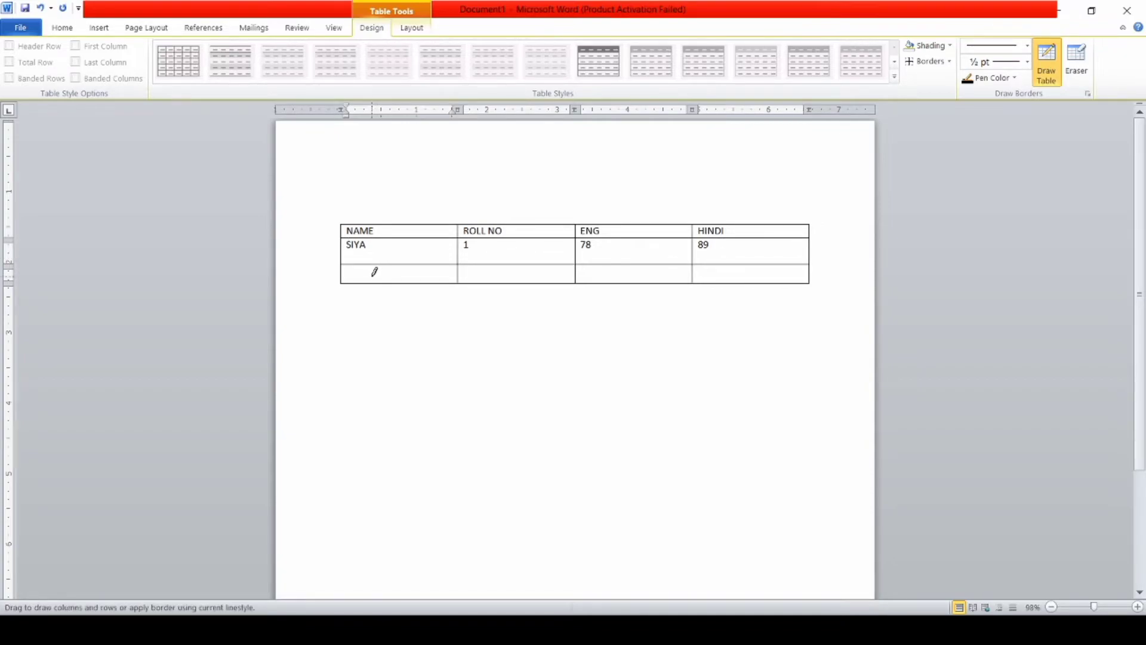
{"action": "key", "text": "Escape"}
{"action": "type", "text": "RAHUL"}
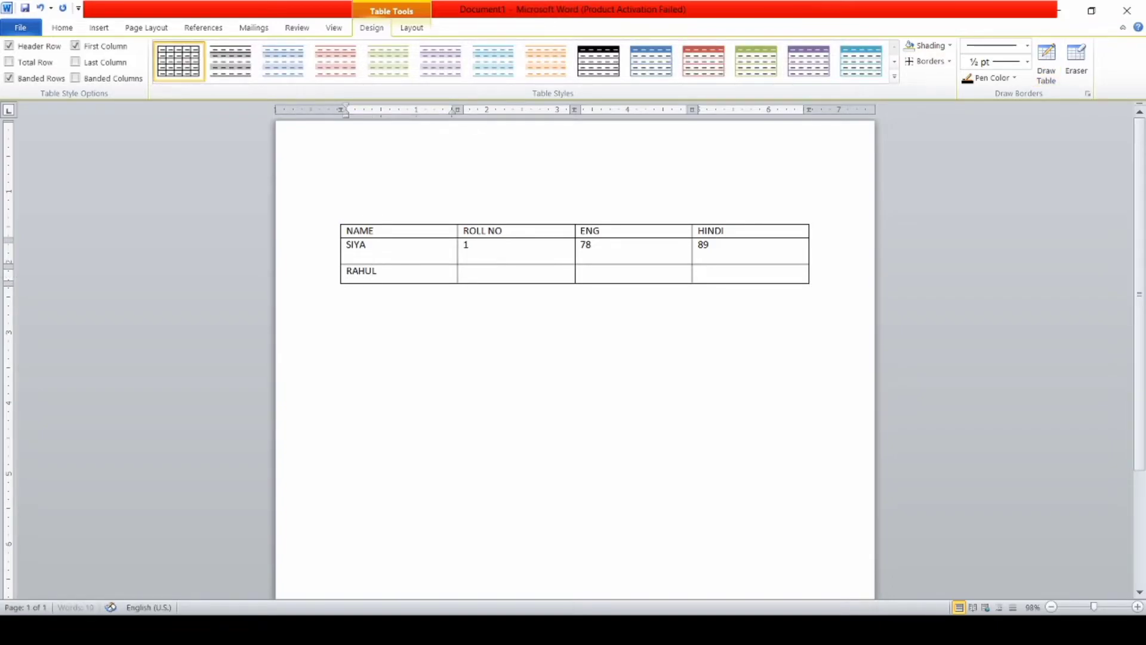
{"action": "key", "text": "Tab"}
{"action": "type", "text": "2"}
{"action": "key", "text": "Tab"}
{"action": "type", "text": "56"}
{"action": "key", "text": "Tab"}
{"action": "type", "text": "90"}
{"action": "left_click", "coordinate": [98, 29]}
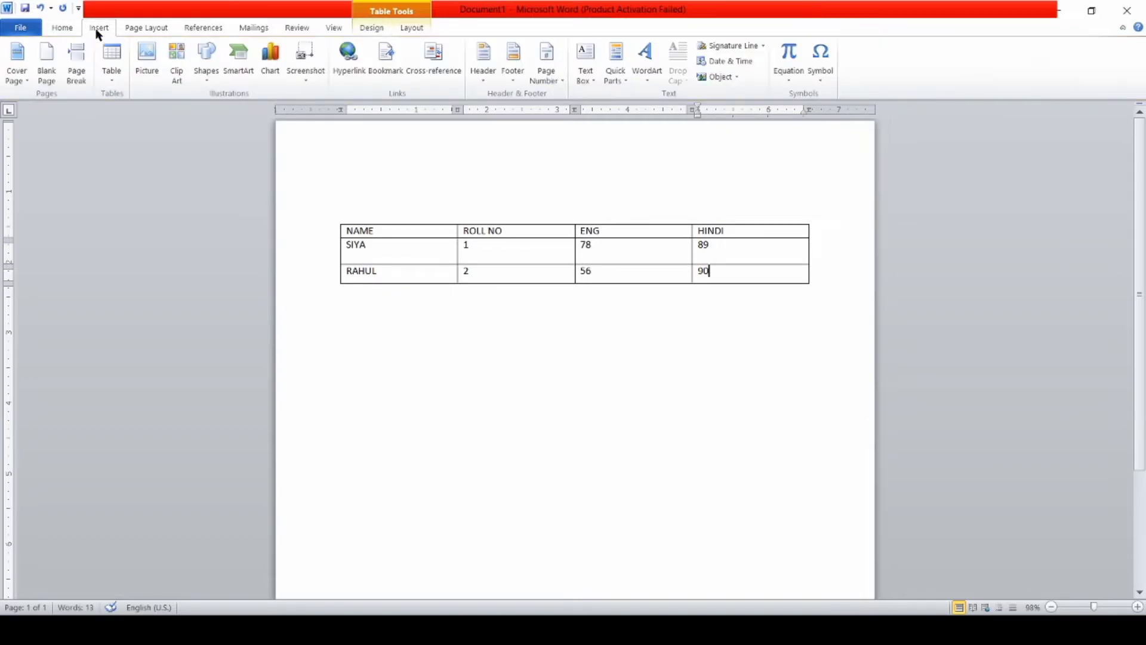
{"action": "left_click", "coordinate": [108, 82]}
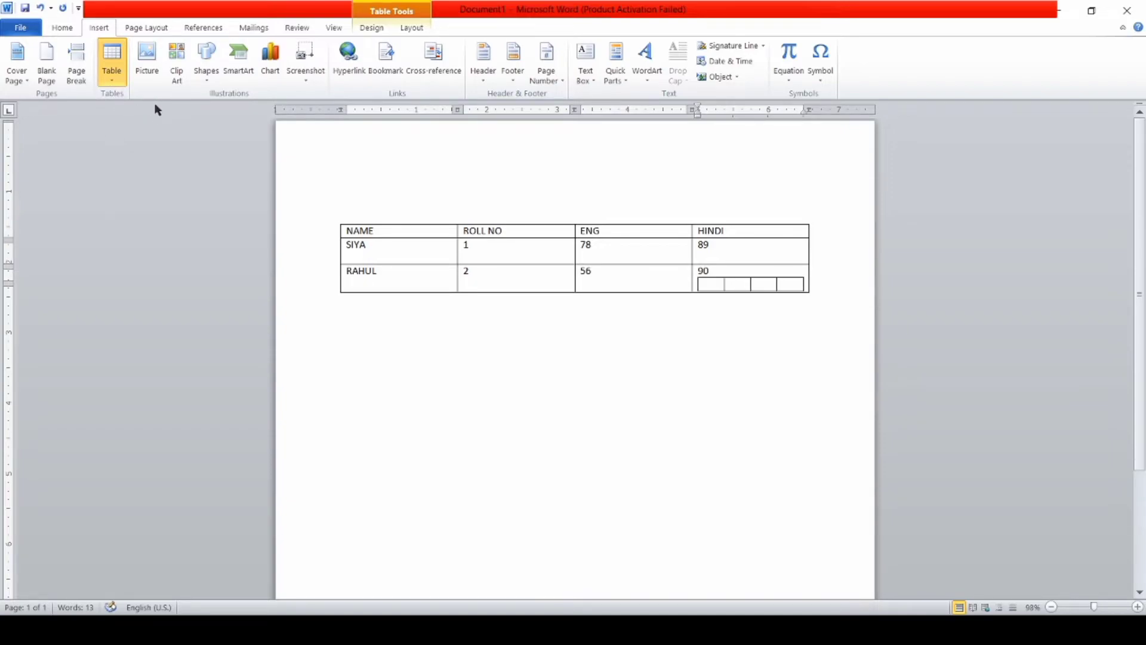
{"action": "left_click", "coordinate": [73, 142]}
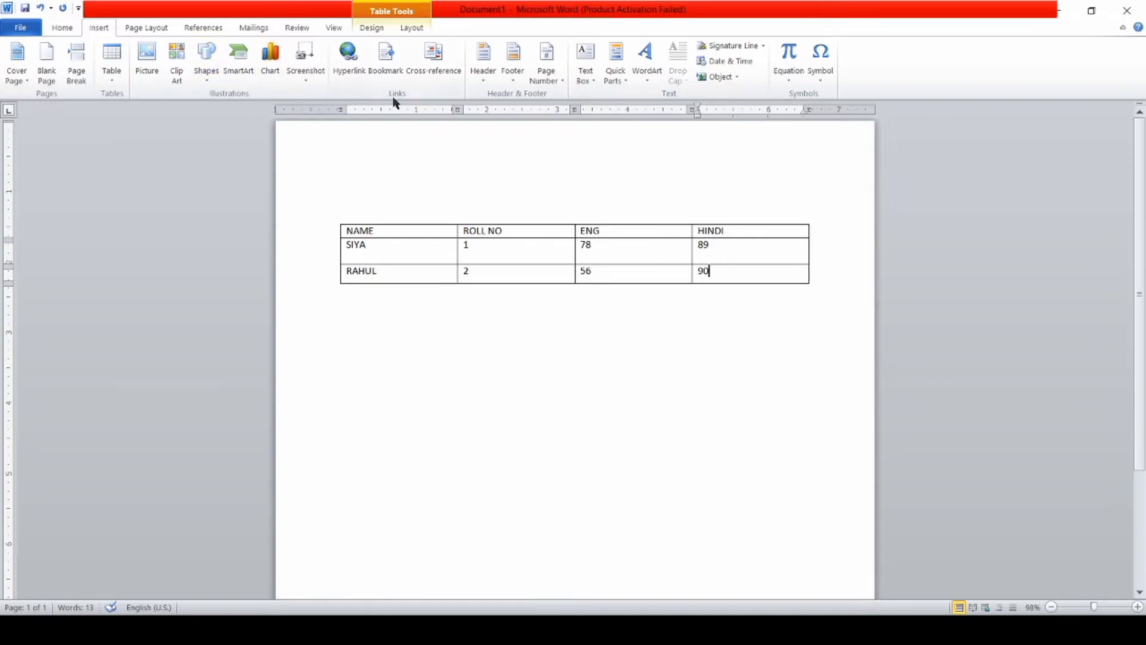
Increase the second student's row height by adding three blank lines below 90 in the HINDI cell.
{"action": "left_click", "coordinate": [405, 244]}
{"action": "left_click", "coordinate": [368, 28]}
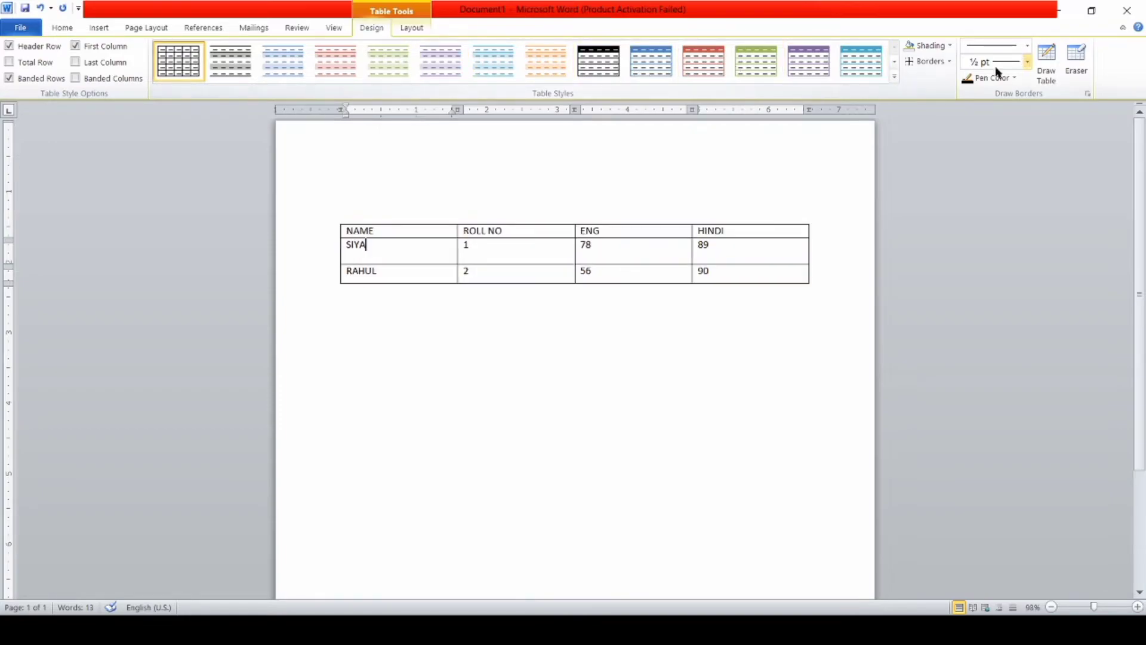
{"action": "left_click", "coordinate": [729, 275]}
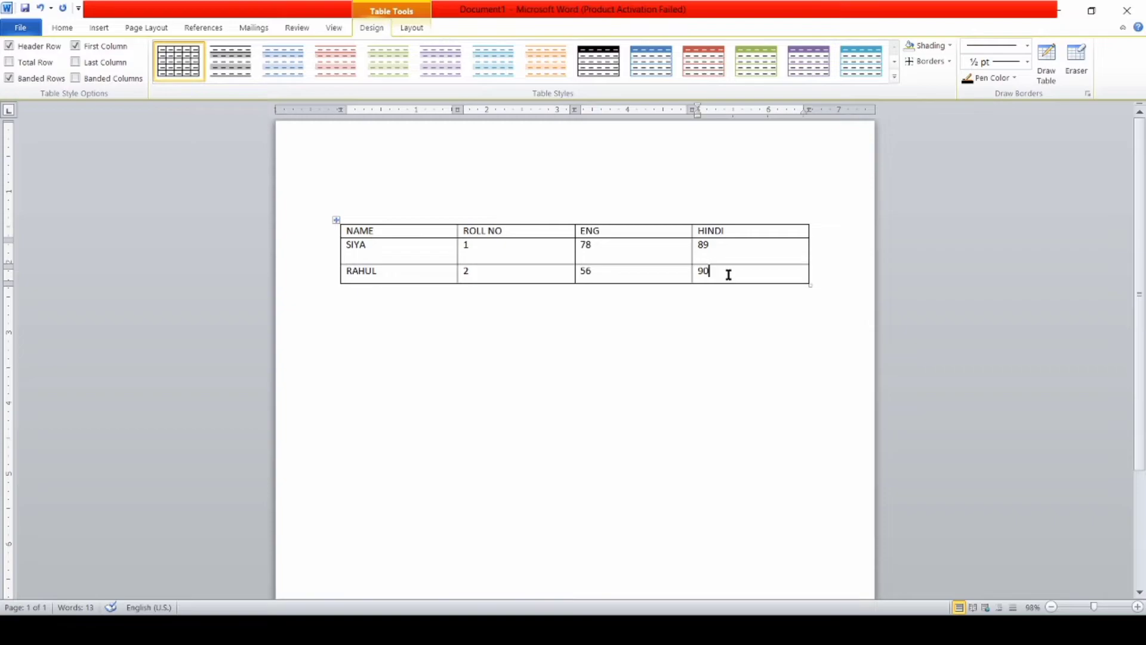
{"action": "key", "text": "Return"}
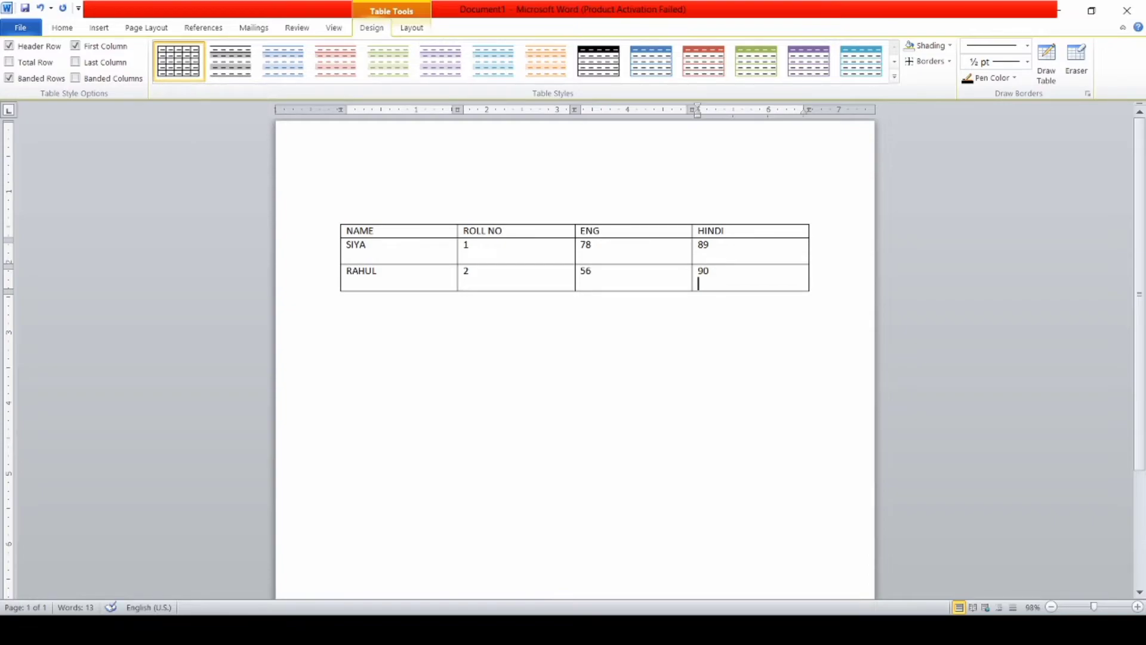
{"action": "key", "text": "Return"}
{"action": "key", "text": "Return"}
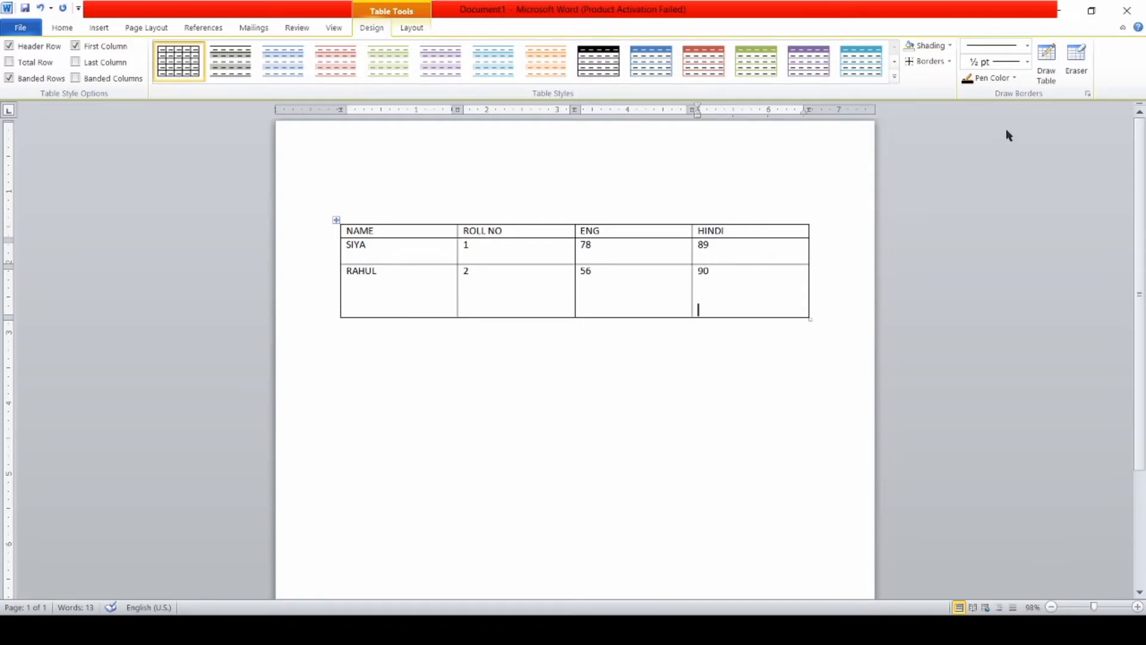
Split the second student's row with a horizontal line below the marks using Draw Table.
{"action": "left_click", "coordinate": [1046, 77]}
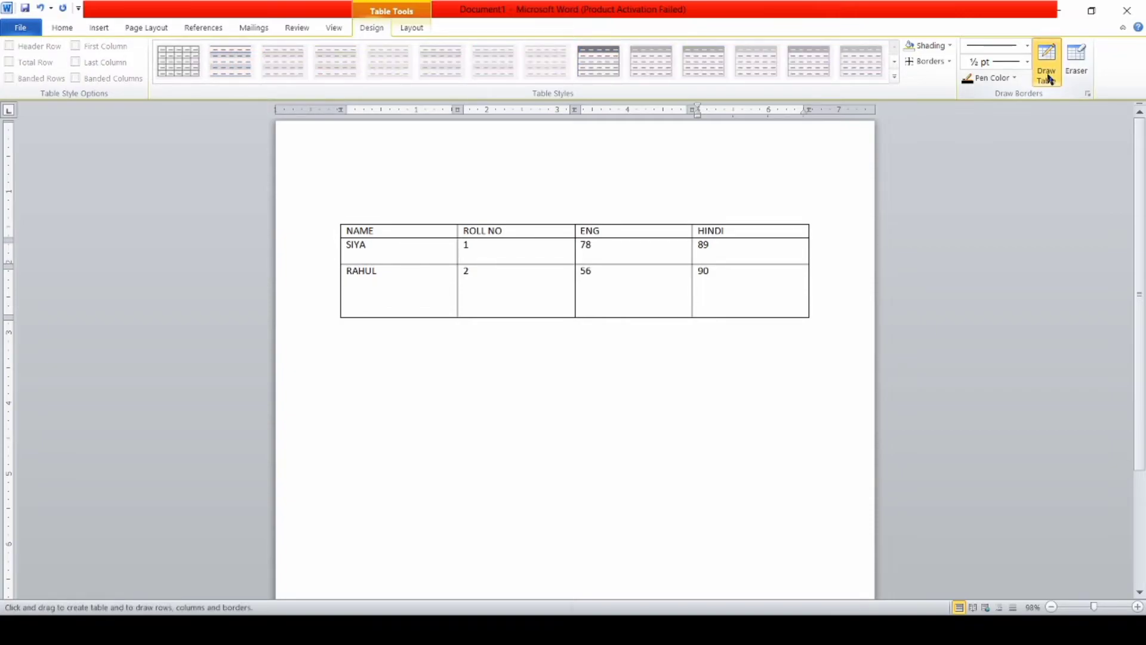
{"action": "left_click", "coordinate": [1047, 78]}
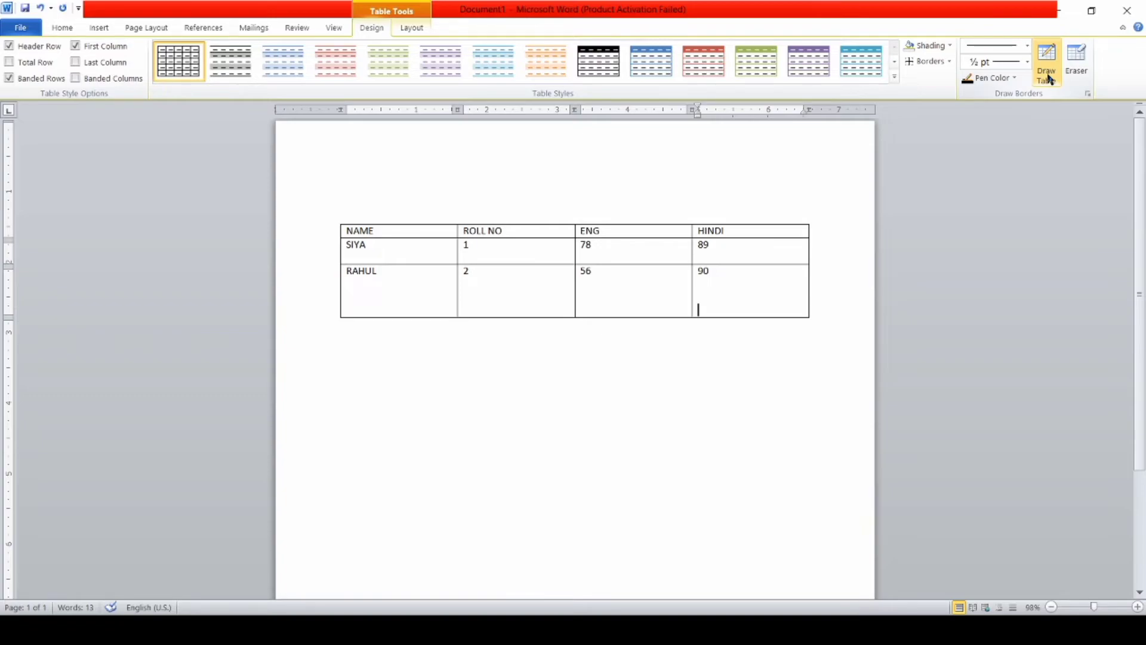
{"action": "left_click", "coordinate": [1047, 76]}
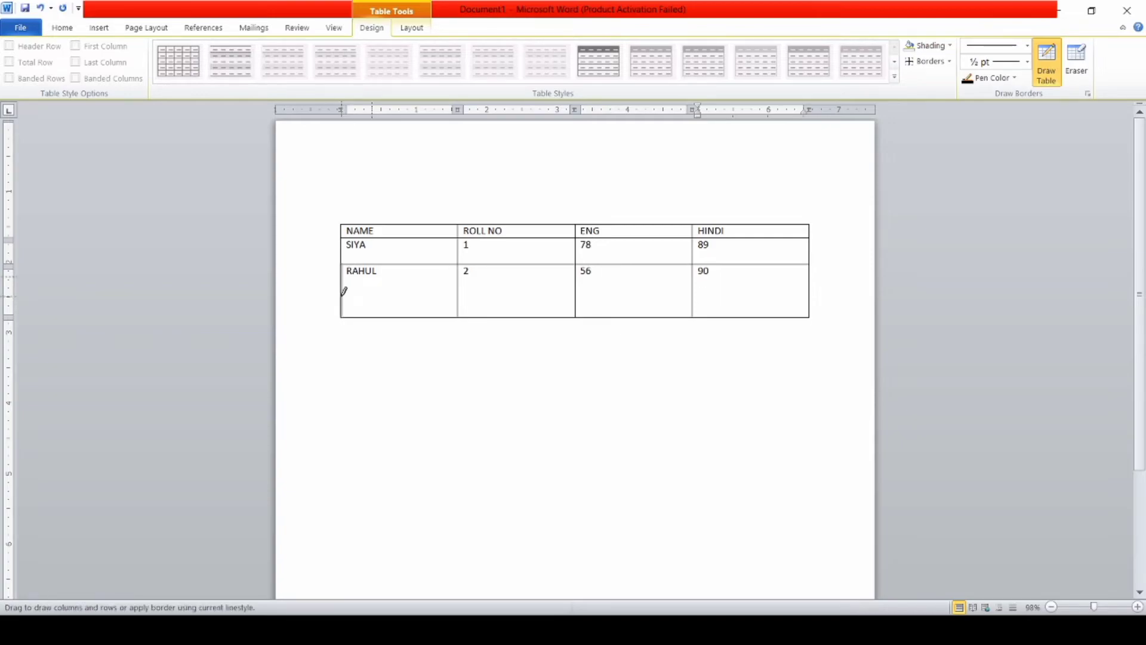
{"action": "mouse_move", "coordinate": [395, 293]}
{"action": "left_mouse_down"}
{"action": "mouse_move", "coordinate": [662, 281]}
{"action": "mouse_move", "coordinate": [718, 292]}
{"action": "left_mouse_up"}
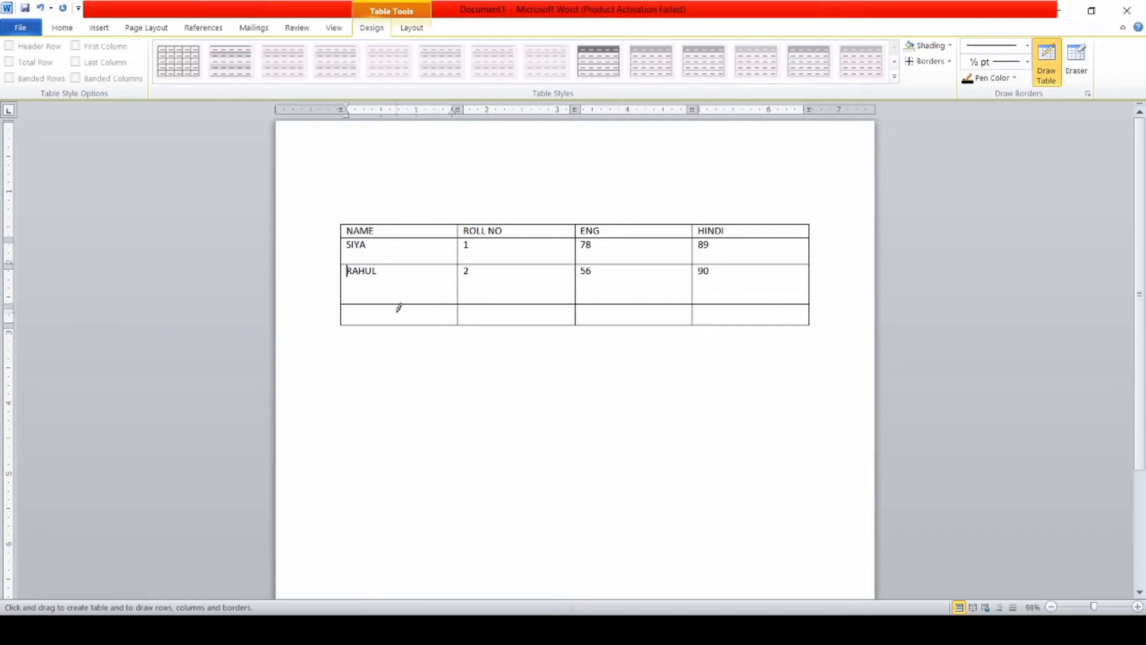
Leave table drawing and fill the empty last row with the student's name, roll number 3, ENG mark 68 and HINDI mark 87.
{"action": "left_click", "coordinate": [367, 310]}
{"action": "type", "text": "RITU"}
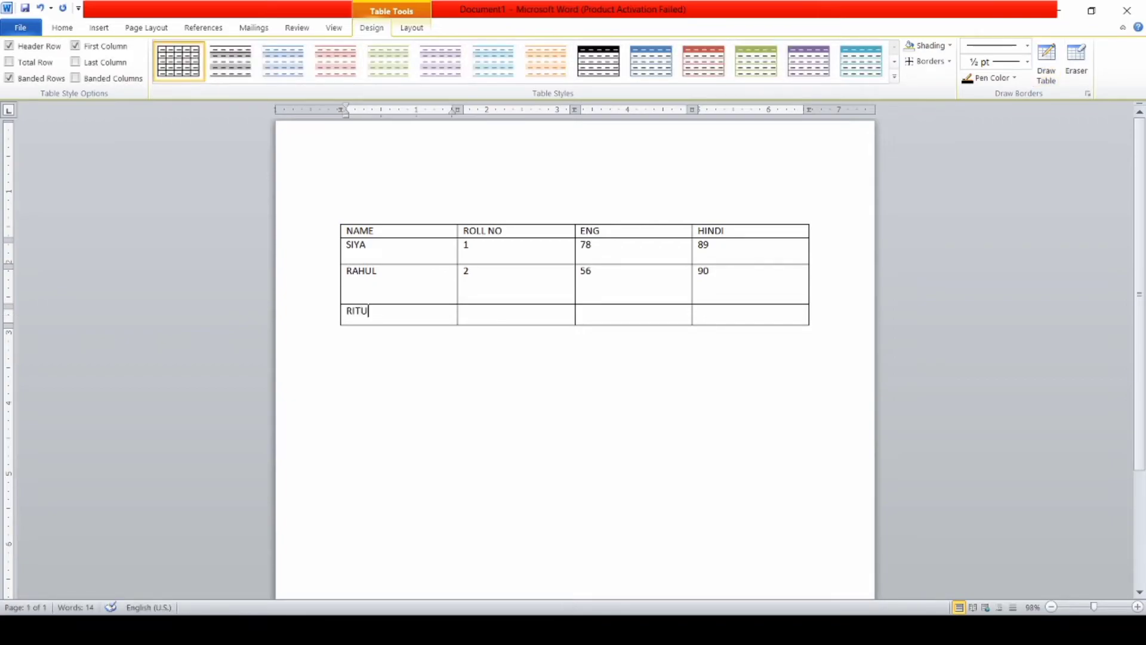
{"action": "key", "text": "Tab"}
{"action": "type", "text": "3"}
{"action": "key", "text": "Tab"}
{"action": "type", "text": "68"}
{"action": "key", "text": "Tab"}
{"action": "type", "text": "87"}
Shade the NAME header cell yellow.
{"action": "left_click", "coordinate": [392, 231]}
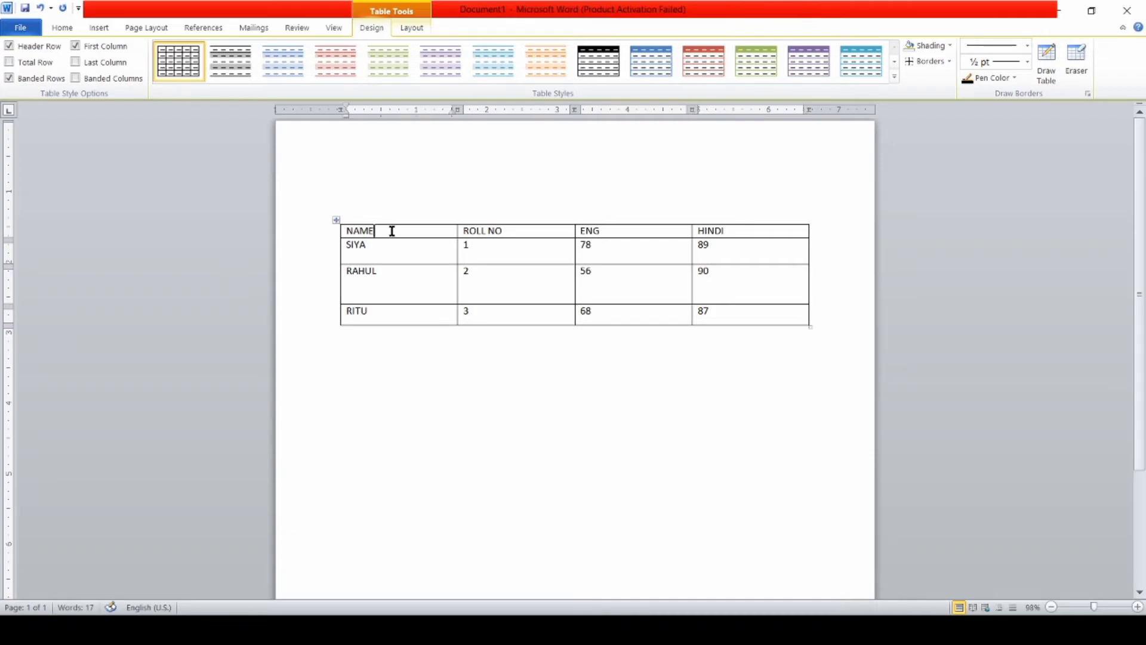
{"action": "left_click", "coordinate": [950, 46]}
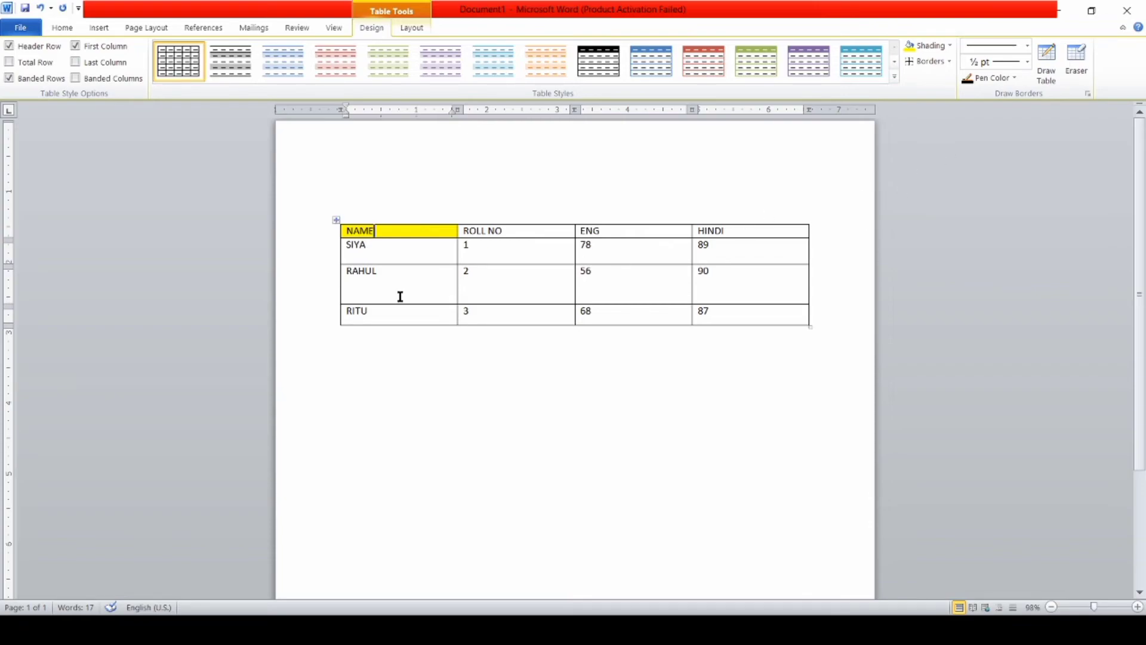
Outline the ROLL NO header cell with a 3 pt border and reduce that border's line weight to 2 ¼ pt.
{"action": "left_click", "coordinate": [455, 233]}
{"action": "left_click", "coordinate": [488, 231]}
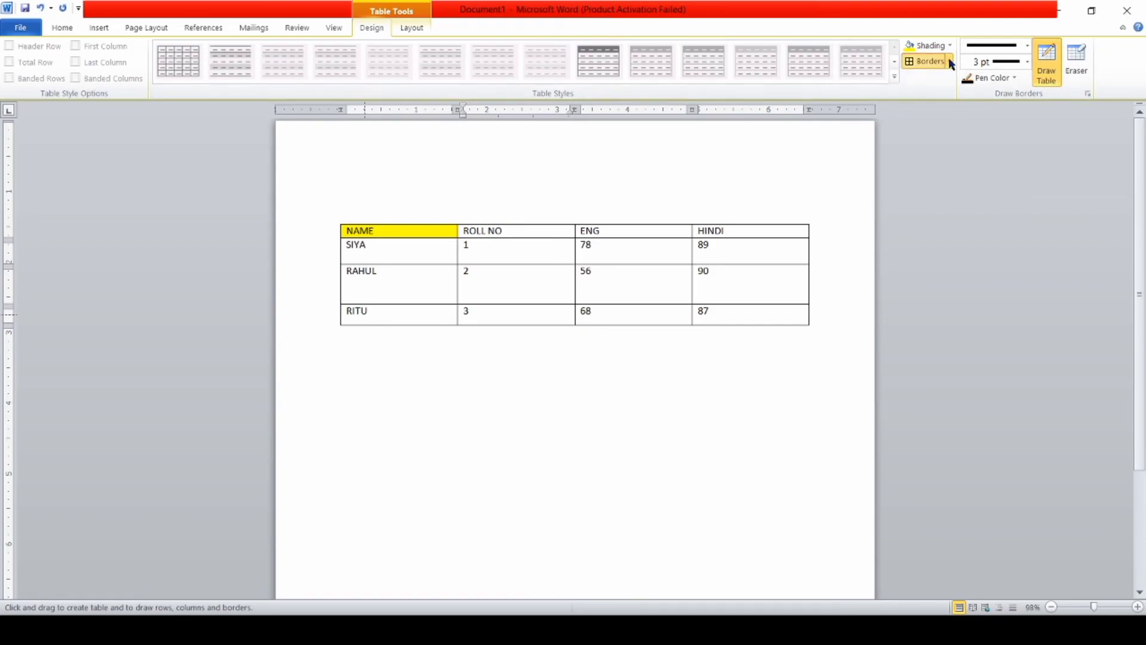
{"action": "left_click", "coordinate": [951, 160]}
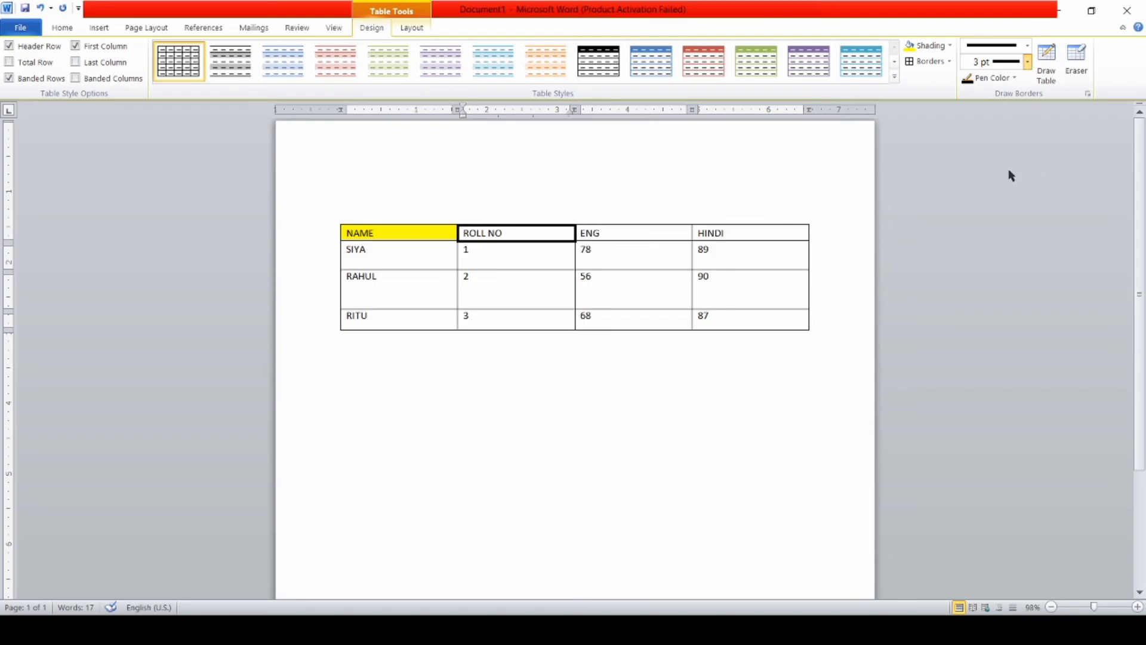
{"action": "left_click", "coordinate": [947, 62]}
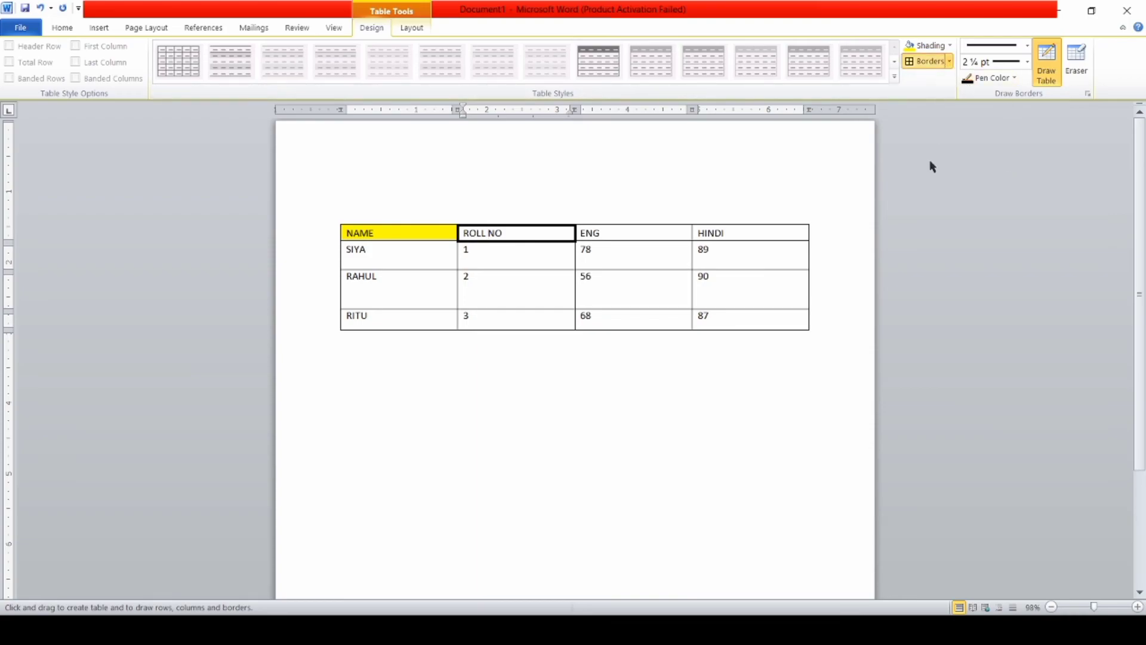
{"action": "key", "text": "Escape"}
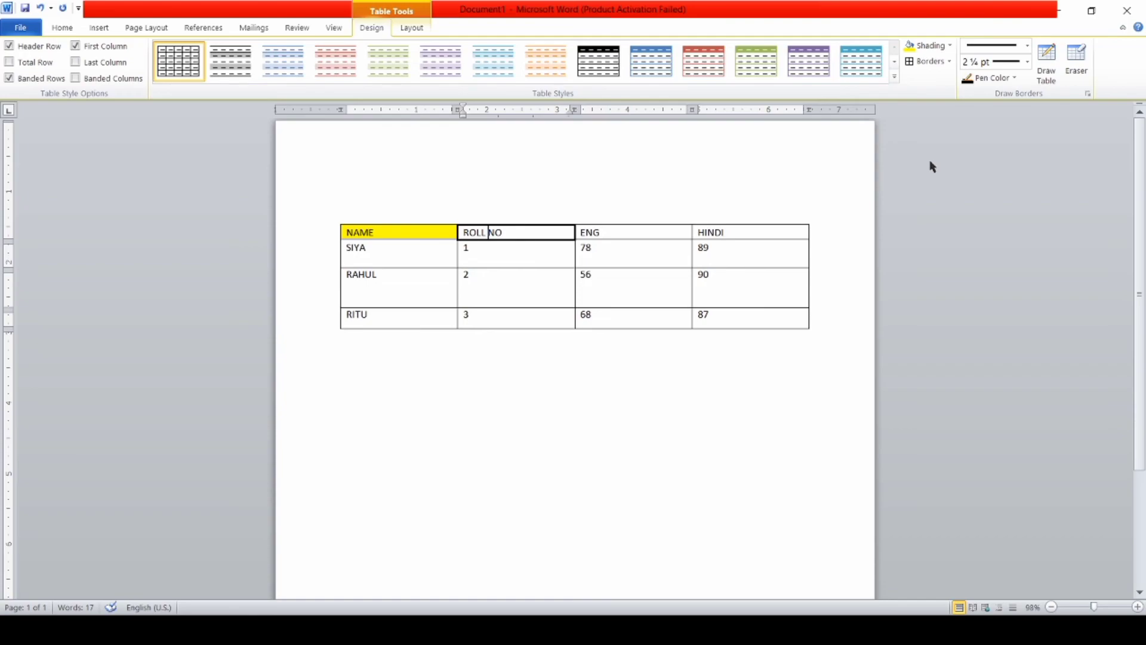